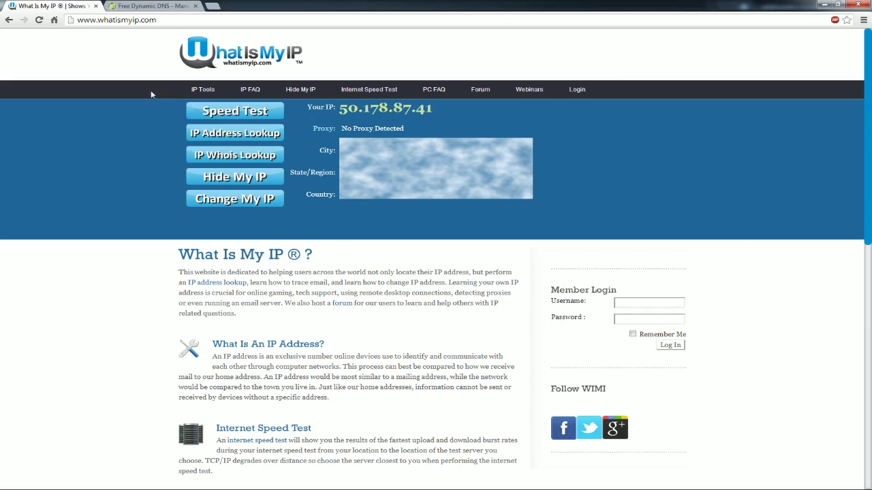
left_click(142, 6)
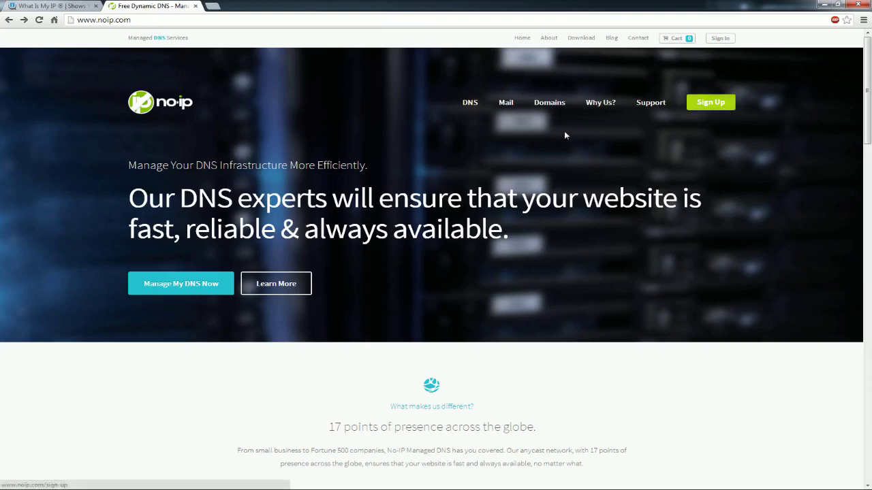
Start a No-IP sign-up, fill in the saved hostname suggestion, and keep the free .no-ip.biz domain.
left_click(708, 104)
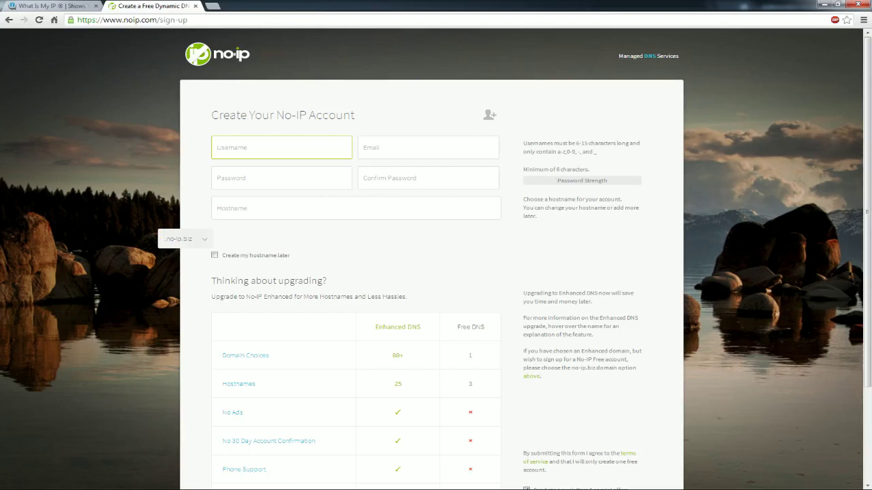
left_click(218, 208)
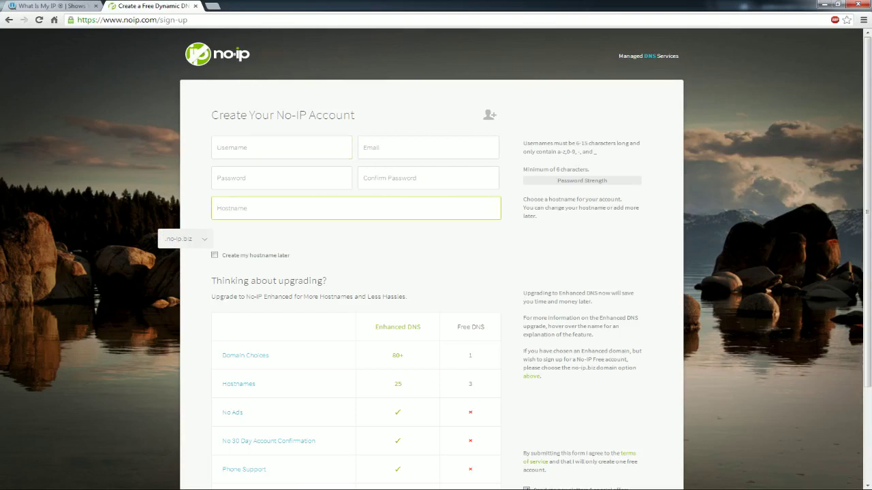
key("Down")
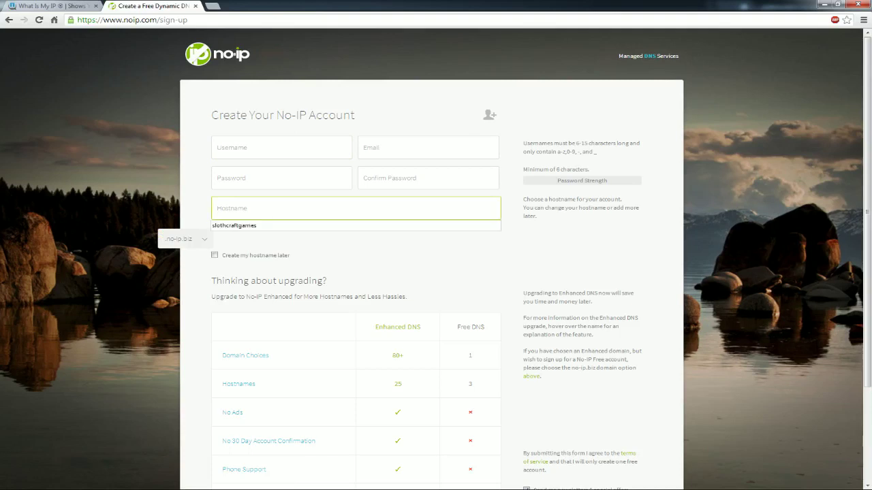
key("Down")
key("Return")
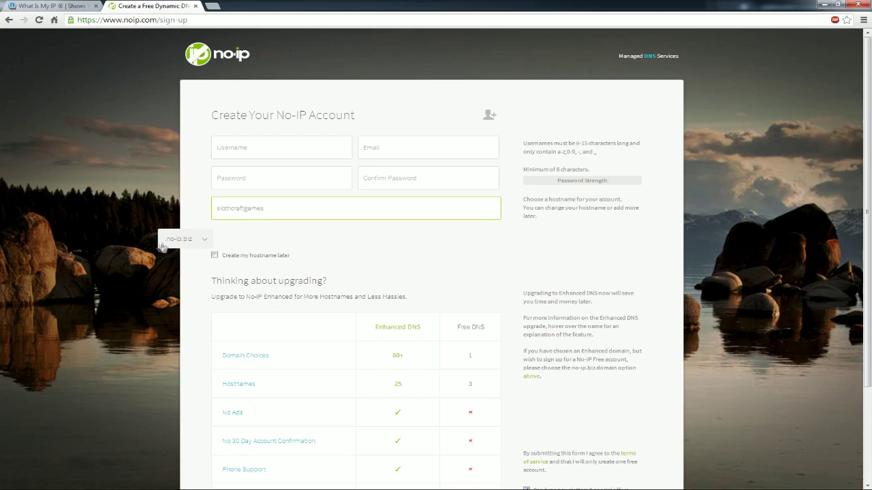
left_click(204, 241)
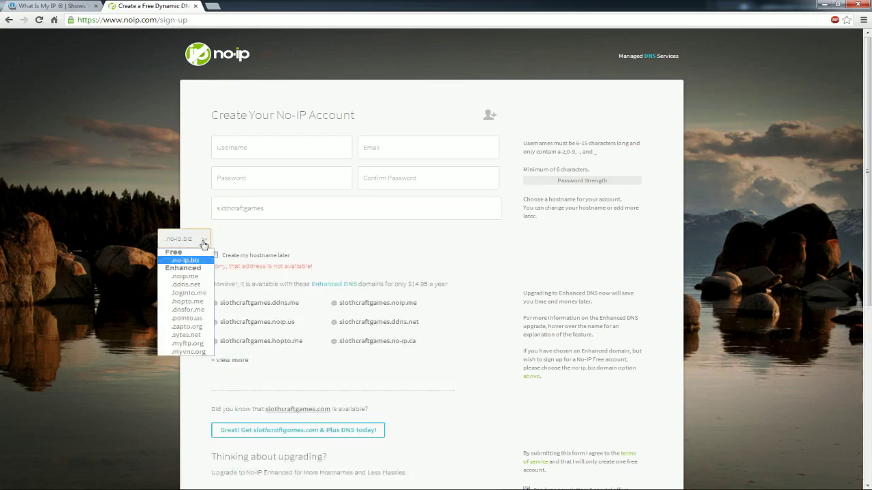
left_click(204, 243)
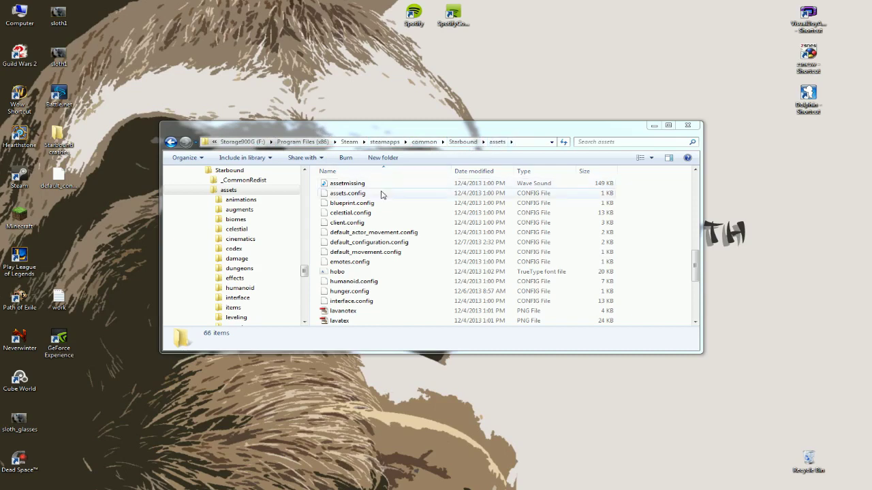
Open default_configuration.config from the Starbound assets folder with Notepad++.
right_click(362, 246)
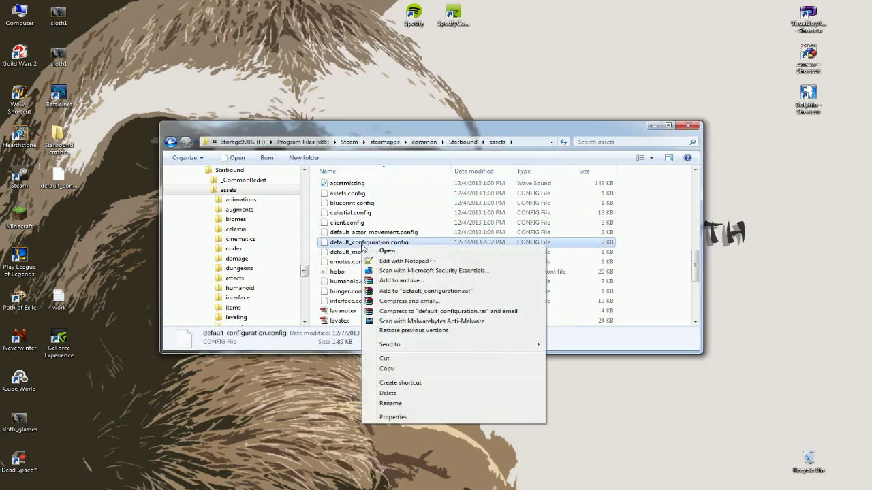
left_click(402, 261)
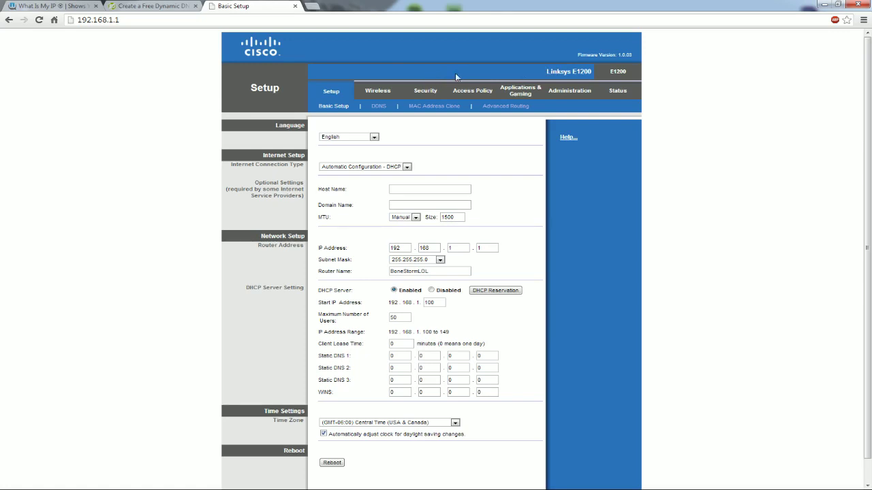
Add a Single Port Forwarding rule named Starbound: port 21025, protocol Both, to 192.168.1.147.
left_click(521, 96)
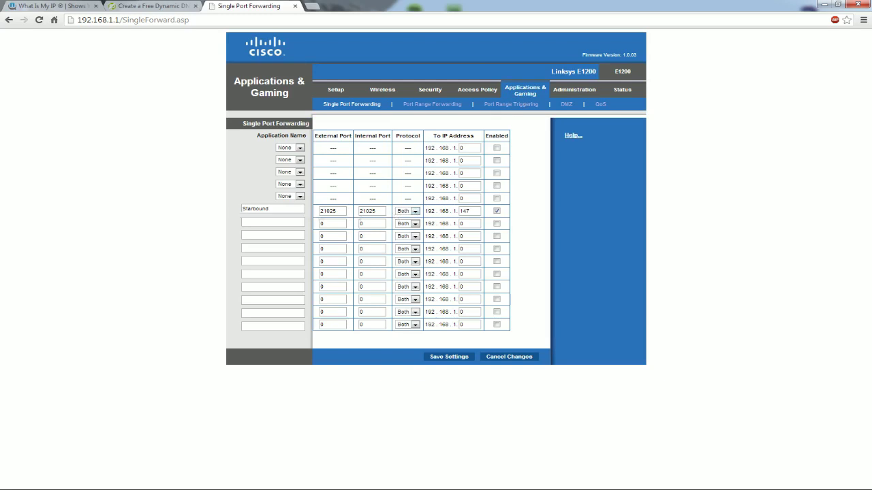
left_click(251, 209)
left_click(415, 211)
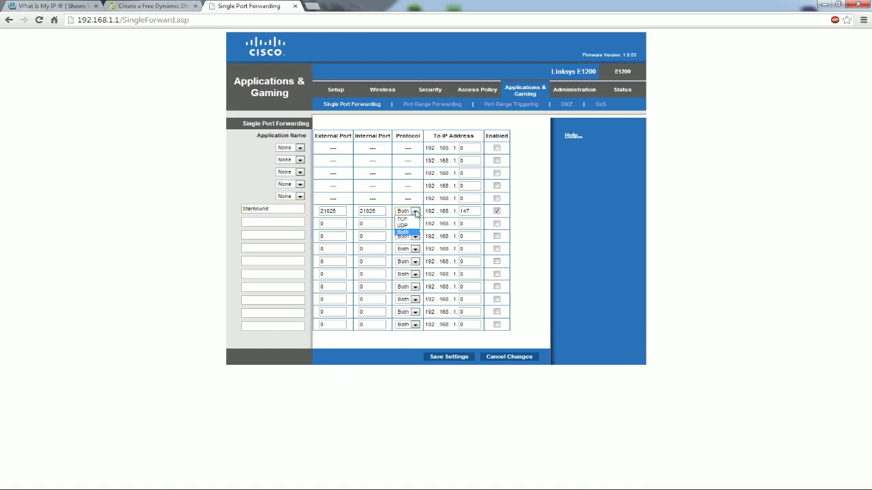
left_click(411, 233)
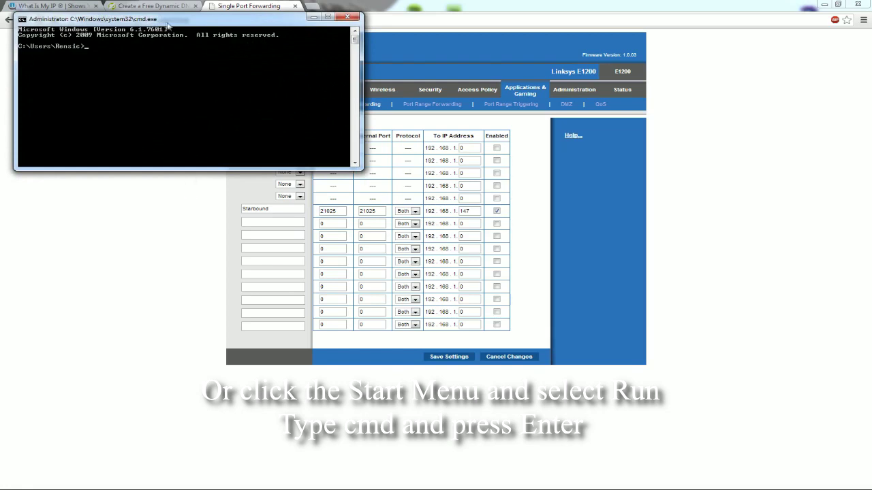
Run ipconfig /all to read the IPv4 address 192.168.1.147, then close the console.
left_click_drag(164, 20, 247, 111)
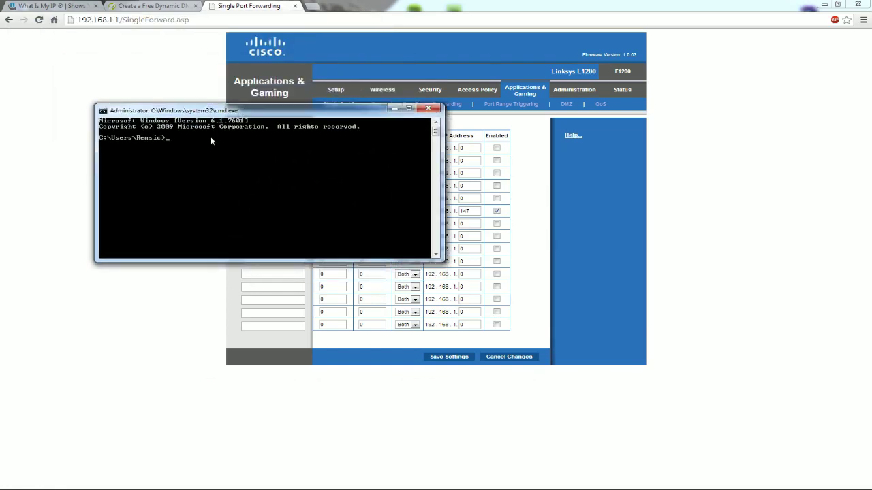
type("ipconfig/all")
key("Return")
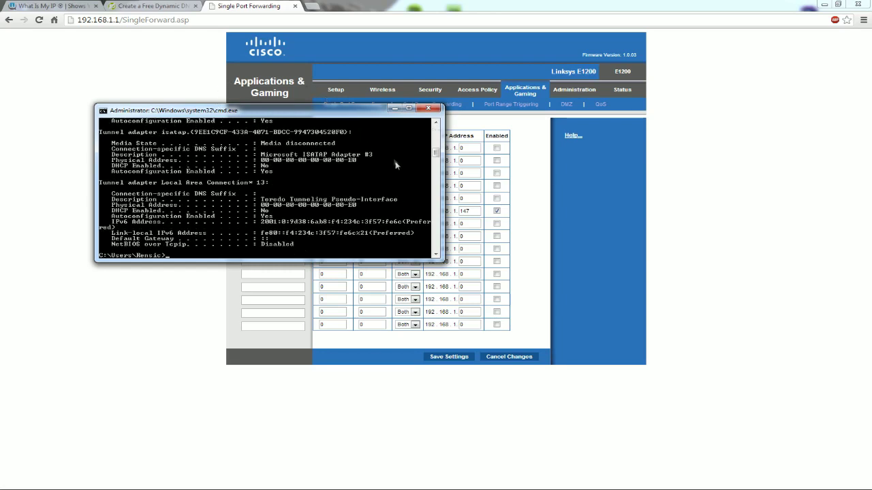
left_click_drag(436, 154, 436, 137)
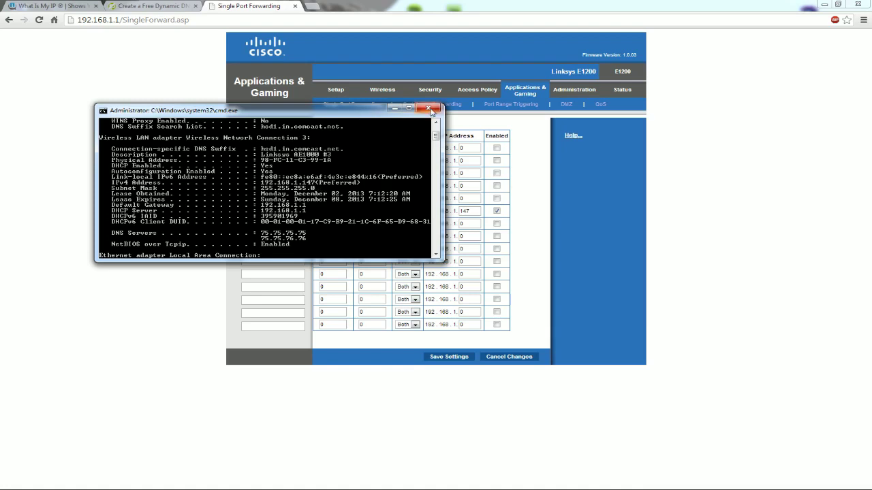
left_click(429, 109)
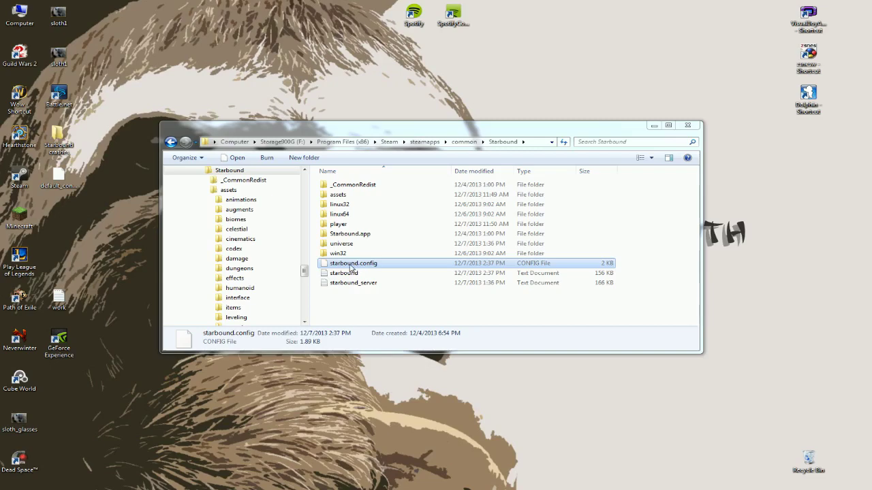
Open starbound.config in Notepad++ and locate the serverPasswords list on line 8.
right_click(351, 266)
left_click(386, 282)
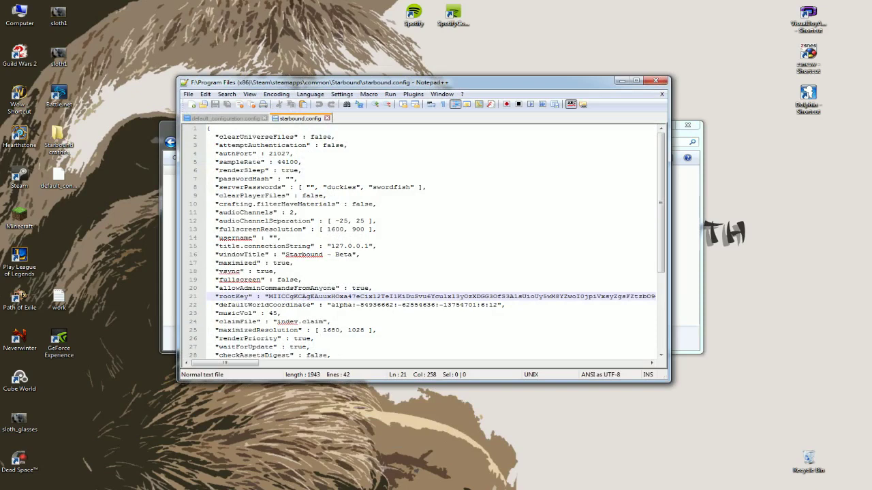
left_click(347, 145)
scroll(427, 242, "down", 1)
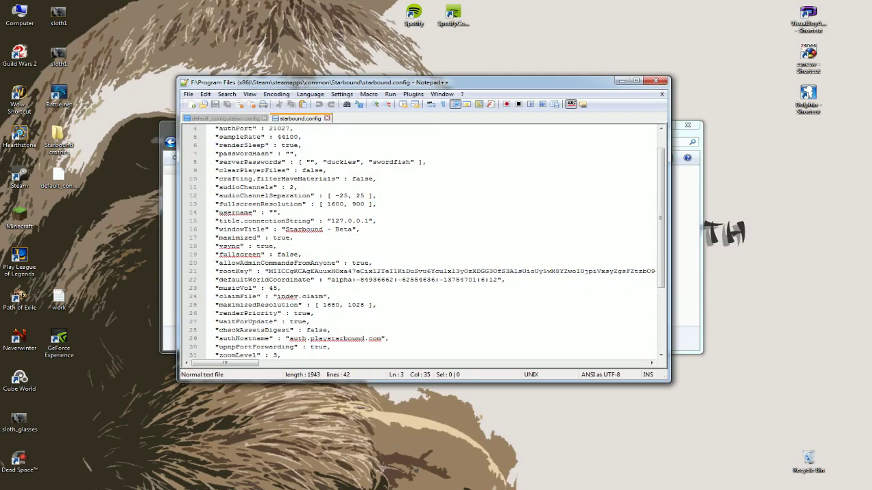
left_click_drag(215, 162, 423, 162)
left_click(426, 162)
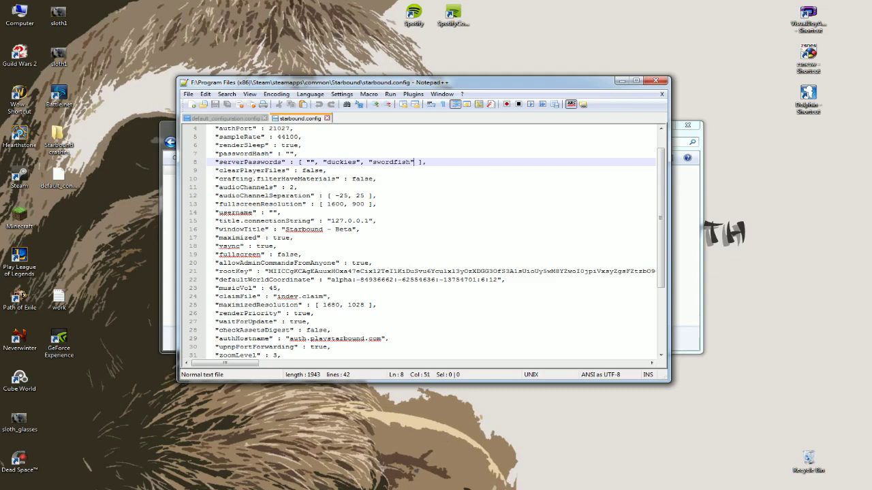
Replace the three serverPasswords entries with a single new server password and save the file.
key("shift+Left")
key("shift+Left")
key("shift+Left")
key("shift+Left")
key("shift+Left")
key("shift+Left")
key("shift+Left")
key("shift+Left")
key("shift+Left")
key("shift+Left")
key("shift+Left")
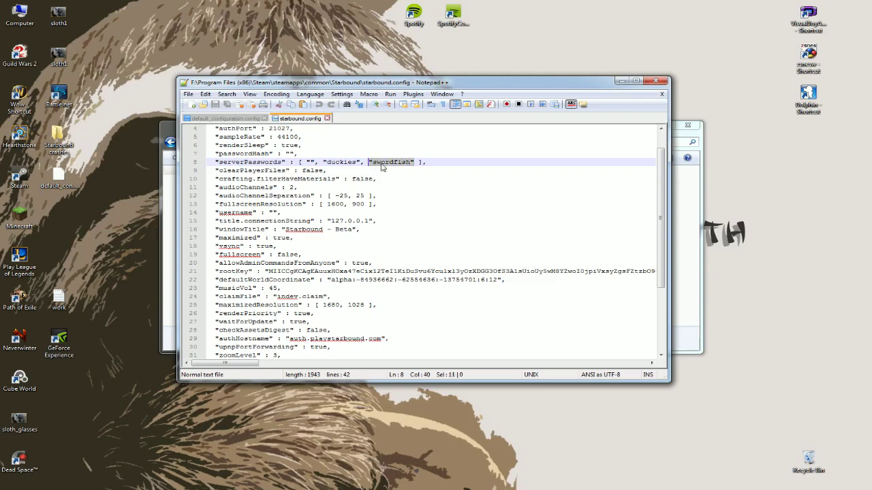
key("Delete")
key("shift+Left")
key("shift+Left")
key("shift+Left")
key("shift+Left")
key("shift+Left")
key("shift+Left")
key("shift+Left")
key("shift+Left")
key("shift+Left")
key("shift+Left")
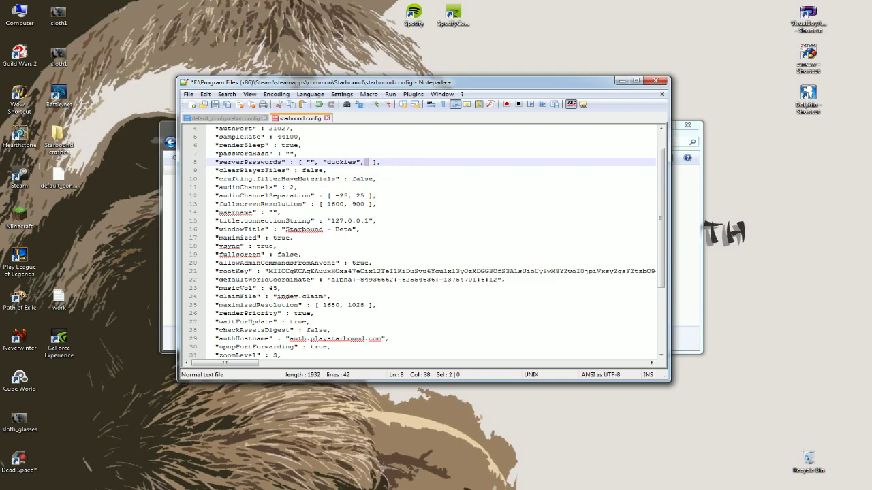
key("shift+Left")
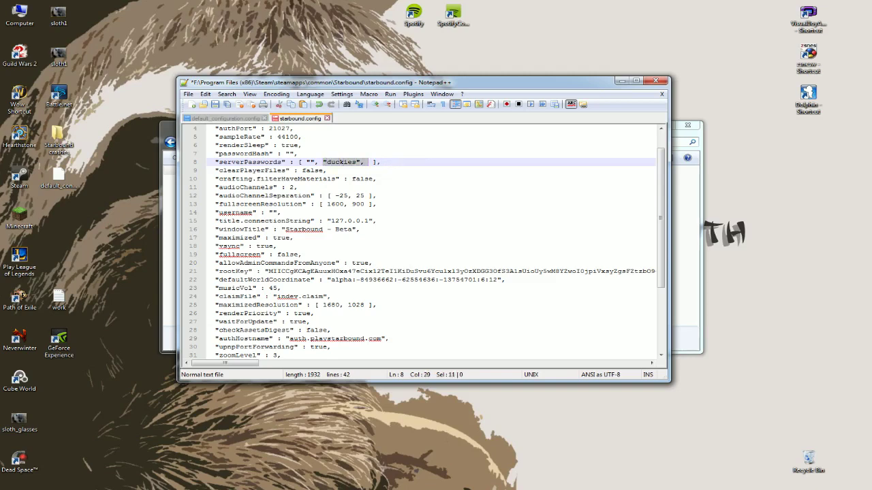
key("Delete")
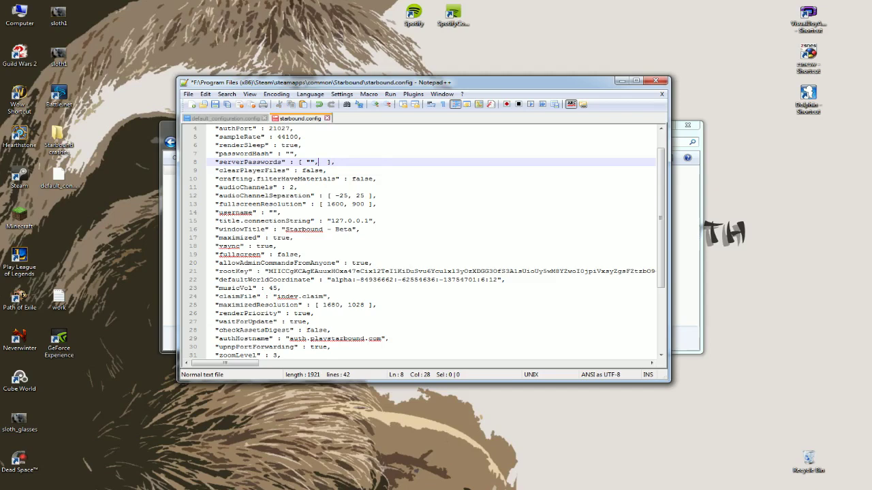
key("BackSpace")
type("NewPassword")
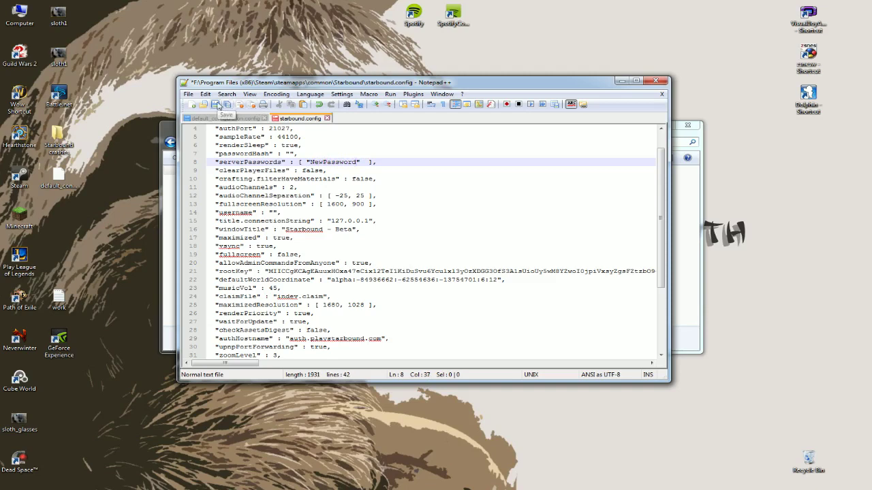
left_click(215, 104)
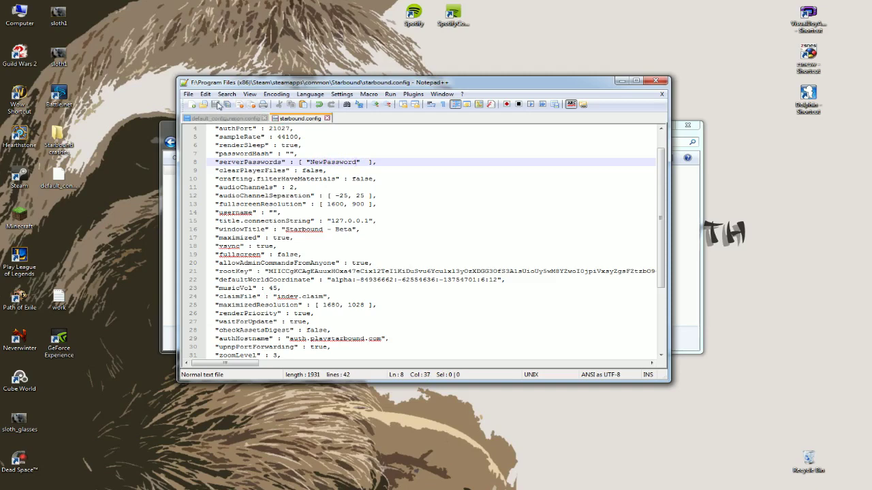
left_click(170, 131)
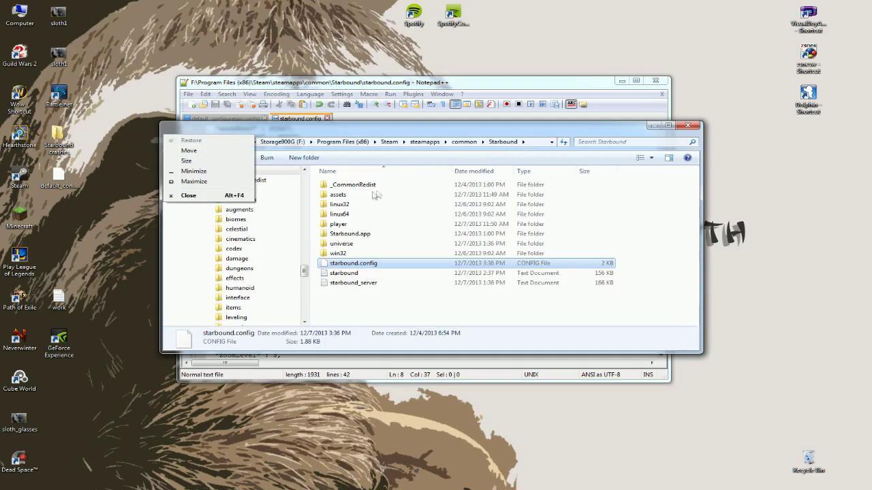
Go into the Starbound assets folder and bring up options for default_configuration.config.
key("Escape")
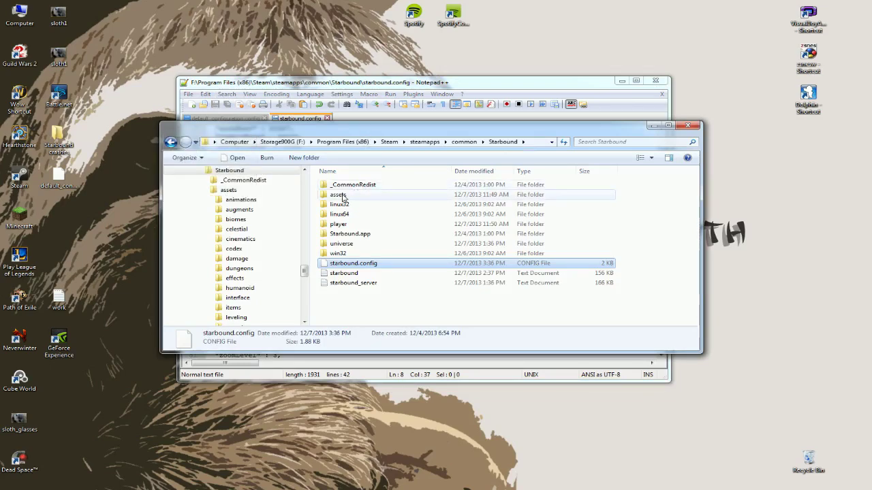
double_click(342, 195)
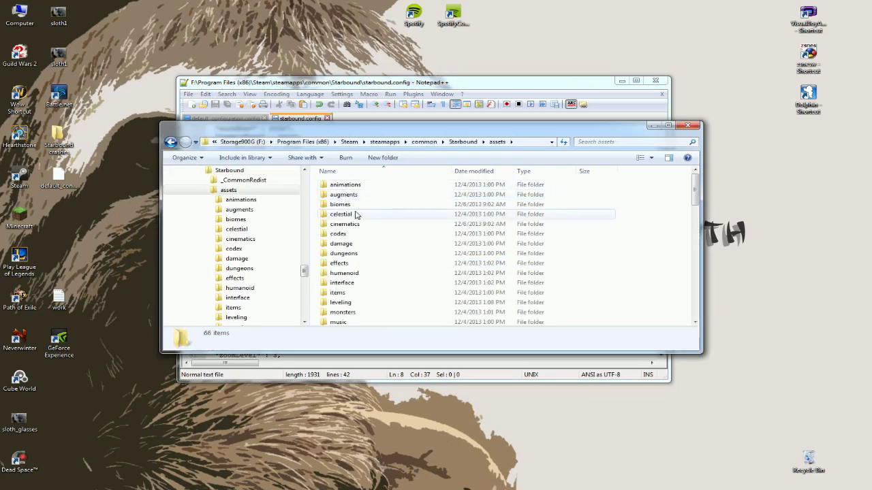
scroll(351, 215, "down", 9)
scroll(355, 215, "down", 3)
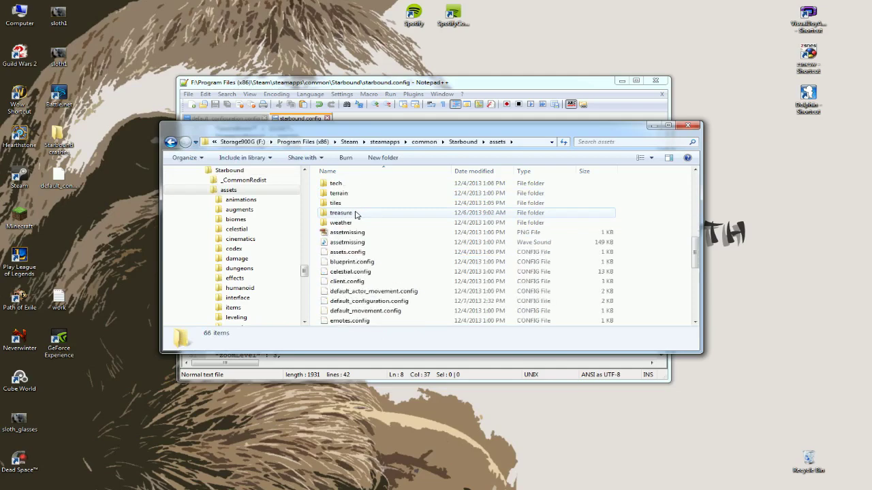
right_click(351, 273)
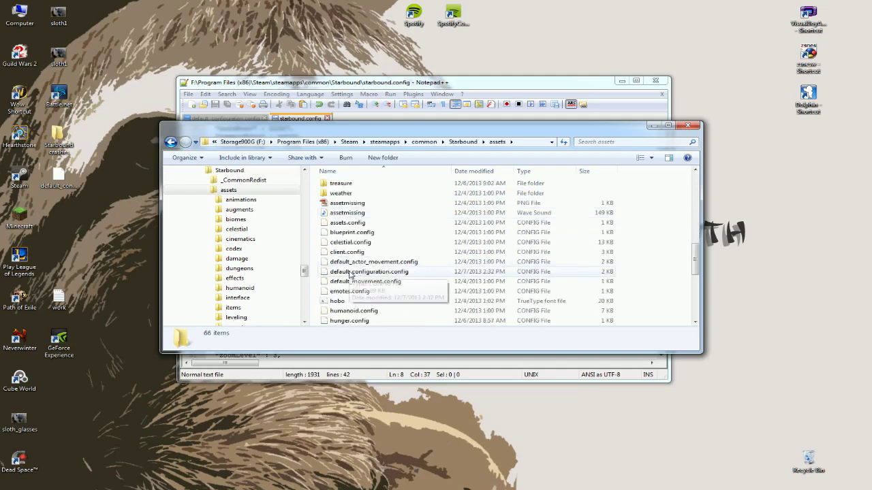
Open default_configuration.config in Notepad++, cut serverPasswords down to one new password, and save.
left_click(395, 288)
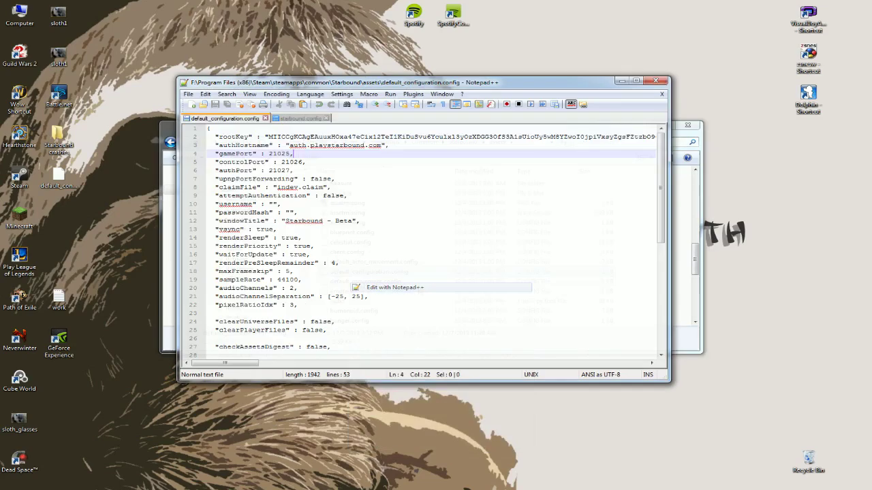
left_click(335, 179)
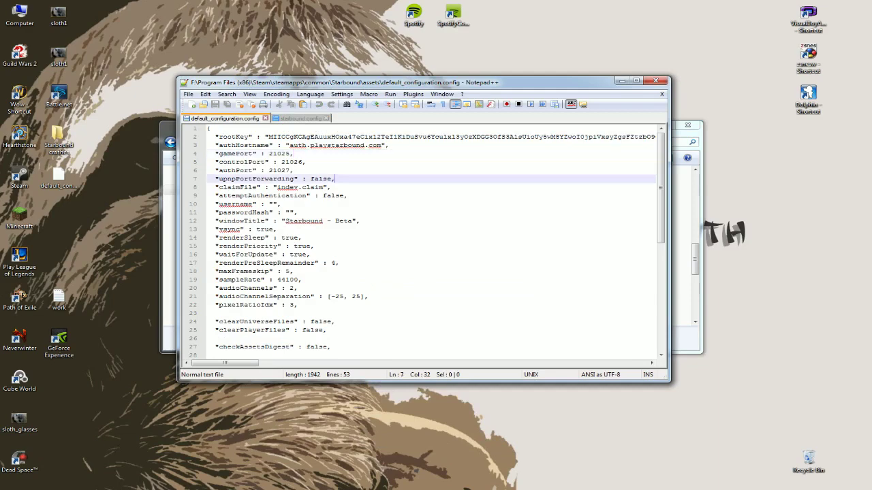
scroll(335, 178, "down", 4)
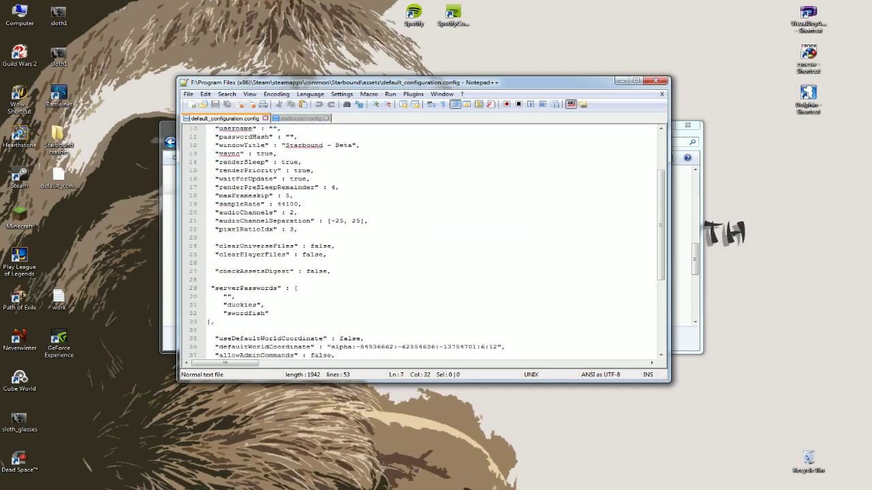
scroll(427, 242, "down", 1)
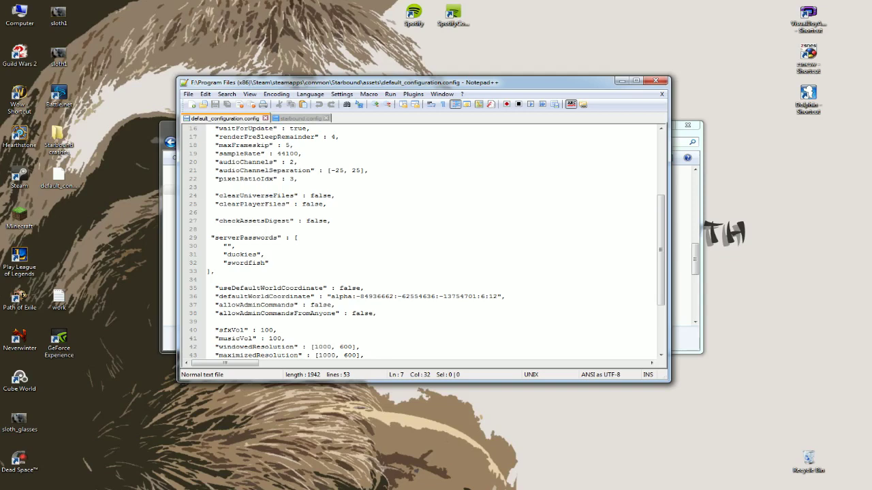
left_click(270, 263)
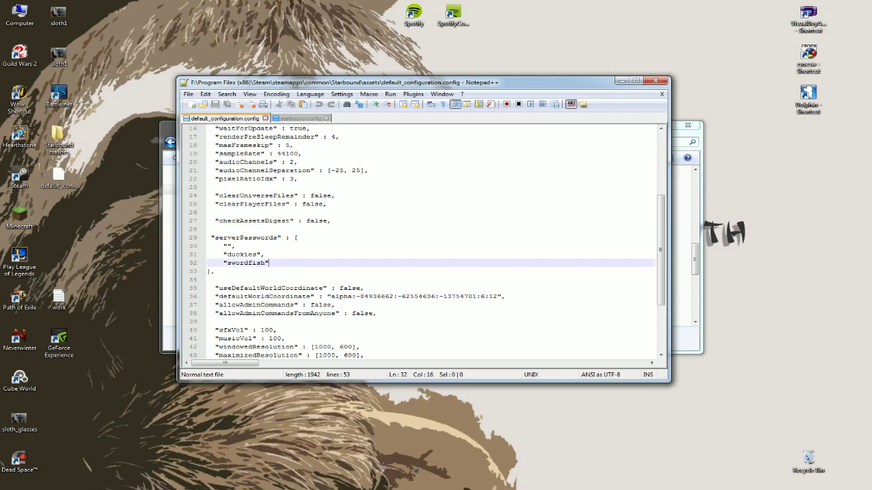
left_click_drag(269, 263, 231, 247)
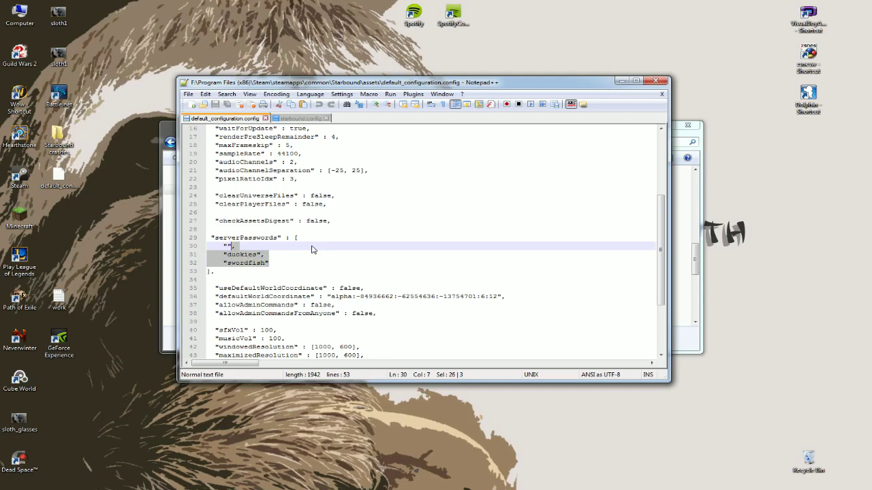
key("BackSpace")
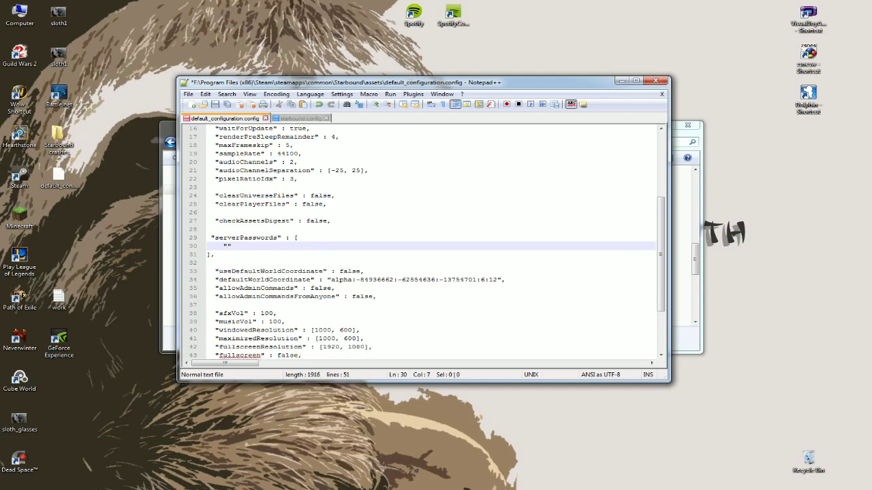
type("NewPassword")
left_click(216, 104)
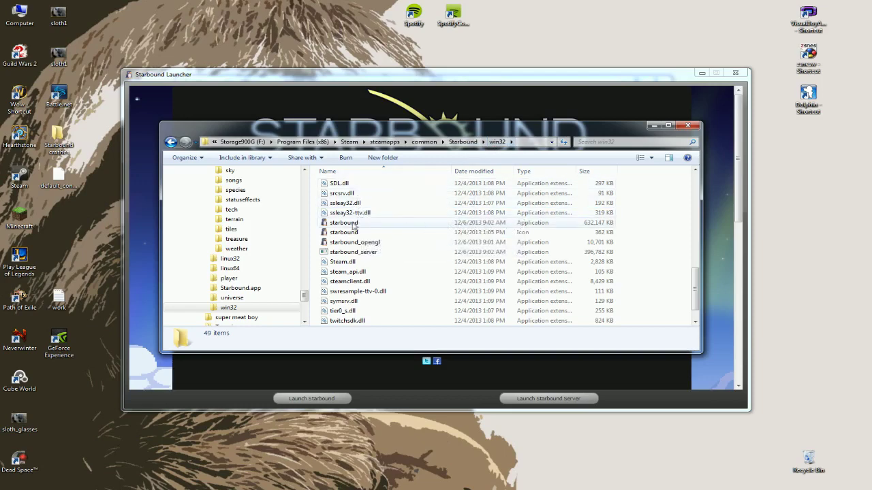
Set the starbound application to run as administrator in its Compatibility properties.
left_click(350, 228)
right_click(350, 228)
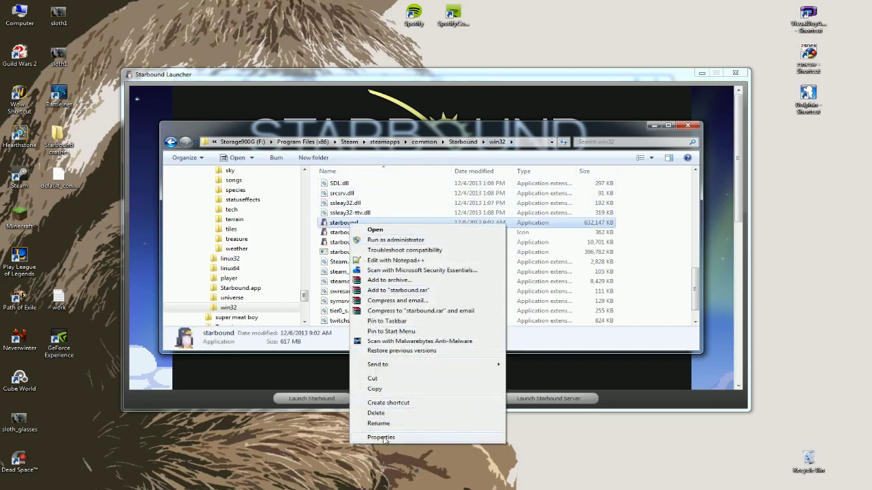
left_click(382, 440)
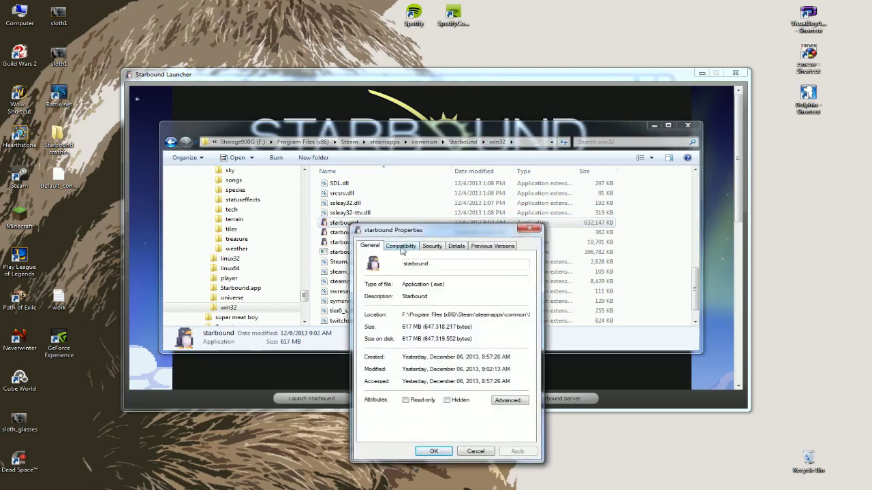
left_click(401, 246)
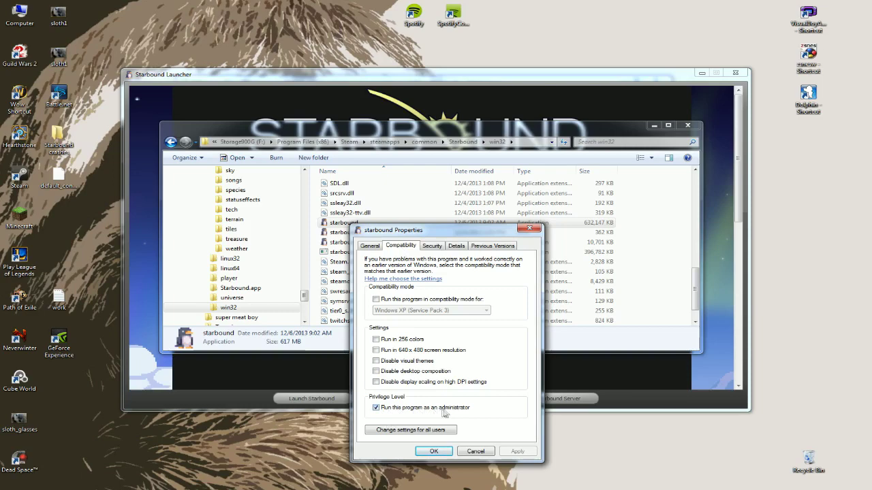
left_click(433, 452)
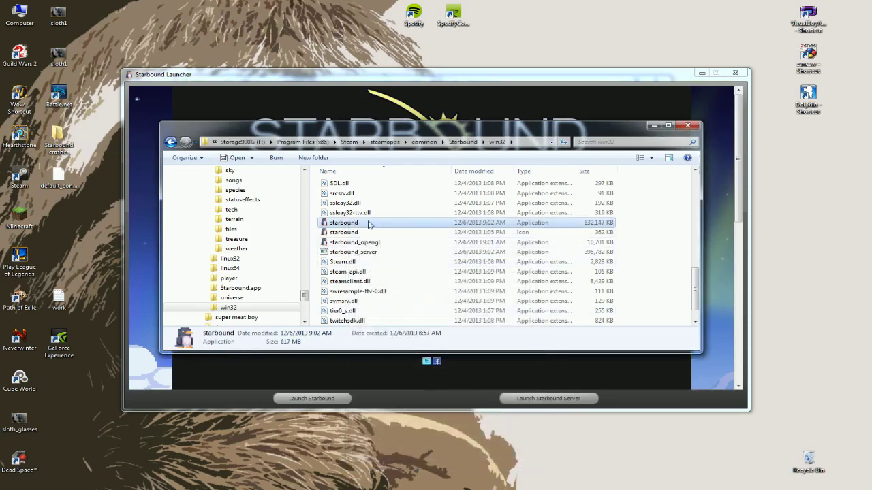
Set starbound_server to run as administrator as well.
right_click(349, 253)
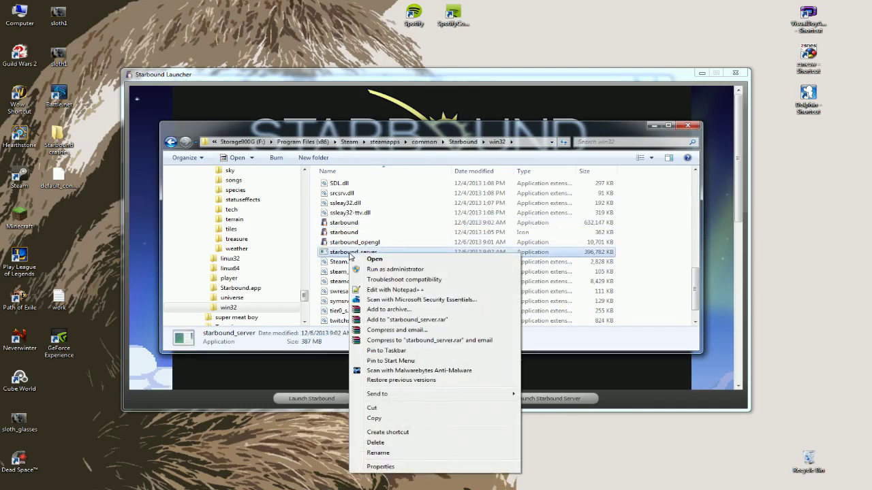
left_click(380, 468)
left_click(400, 271)
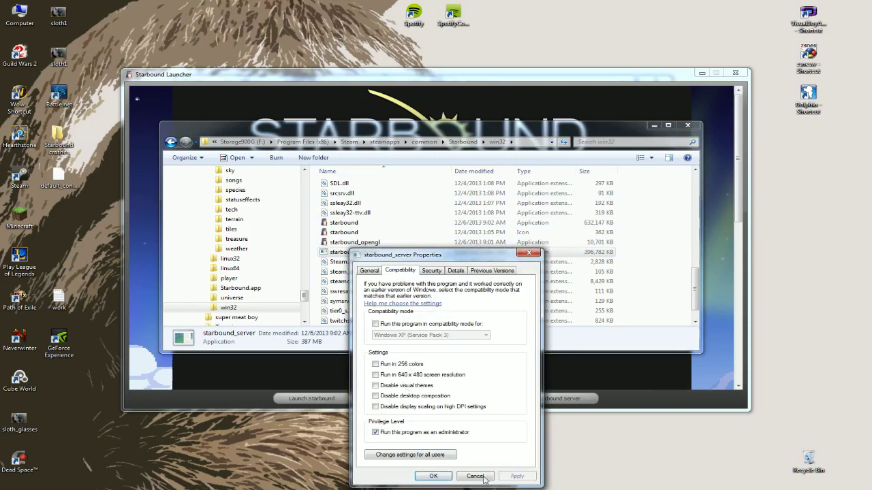
left_click(431, 480)
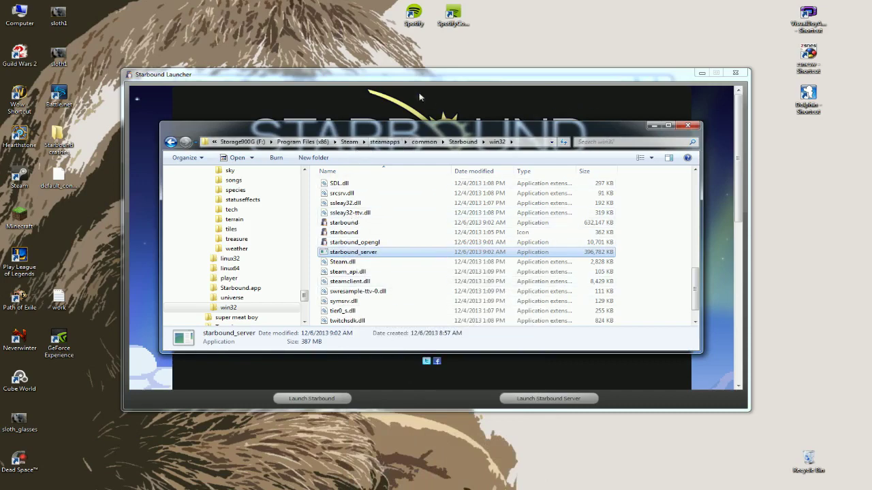
Launch the Starbound server from the Starbound Launcher.
left_click(334, 76)
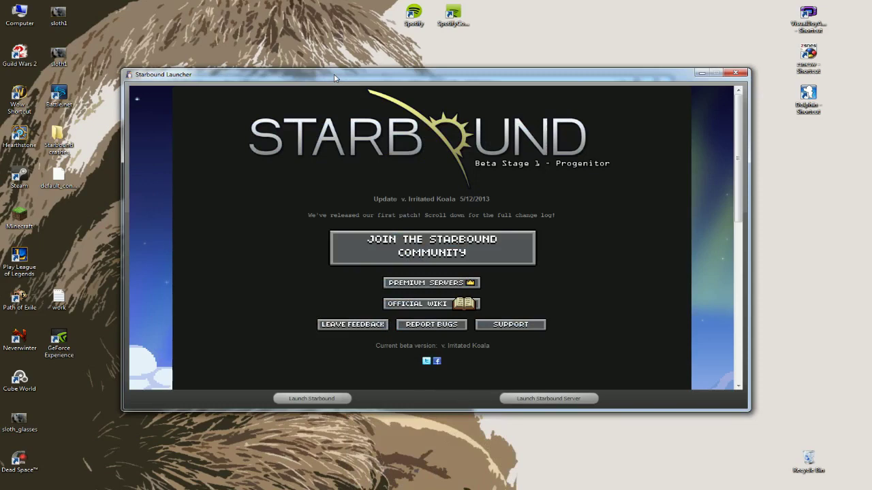
left_click(525, 403)
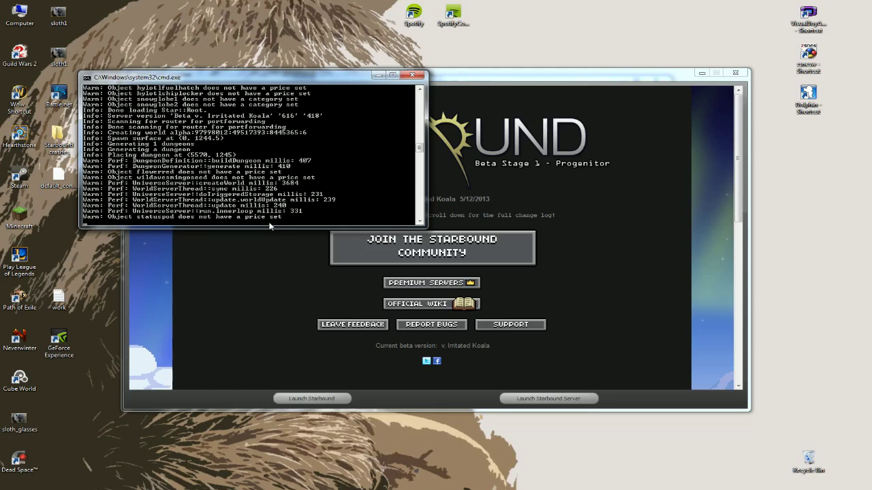
Join the local Multiplayer server at 127.0.0.1 as Spacedancer using the server password.
left_click(412, 75)
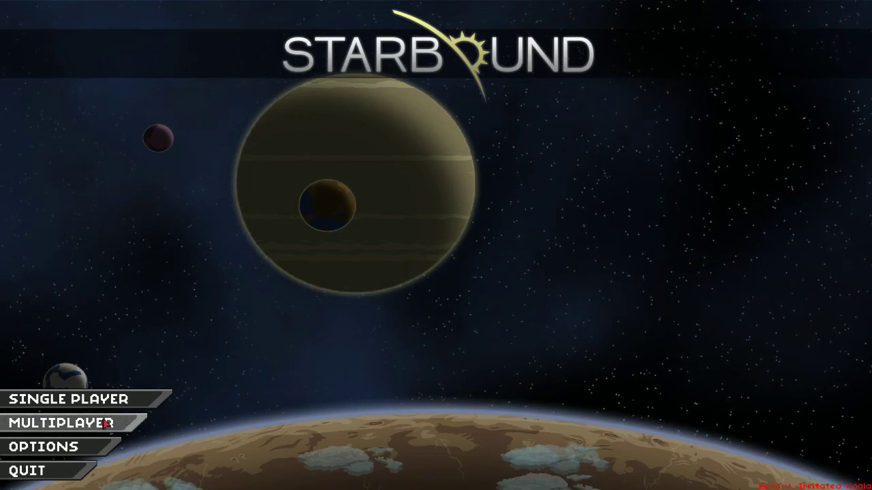
left_click(59, 424)
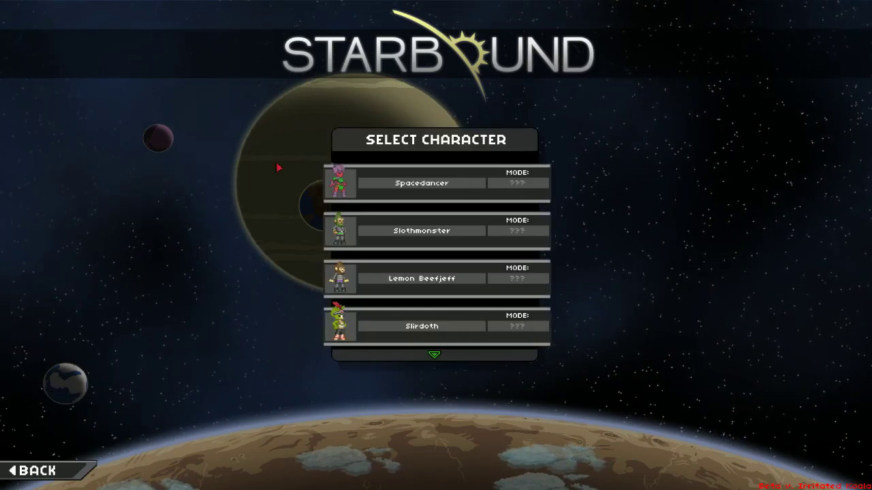
left_click(395, 190)
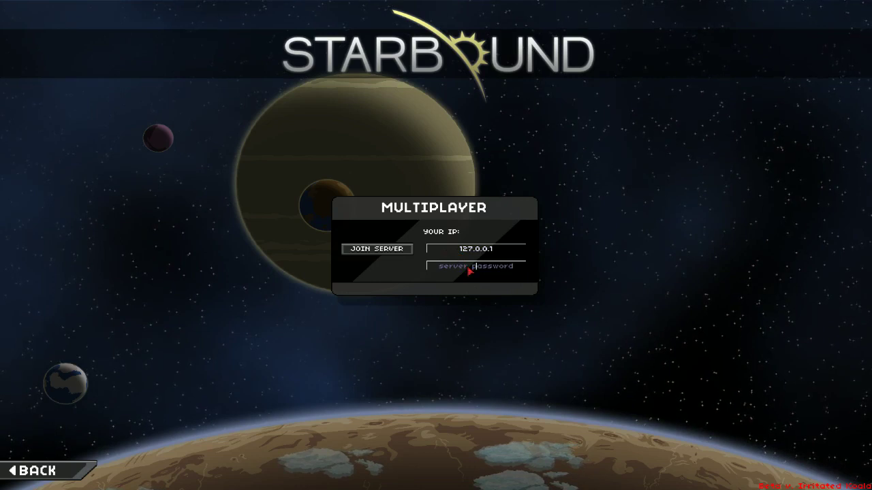
type("New")
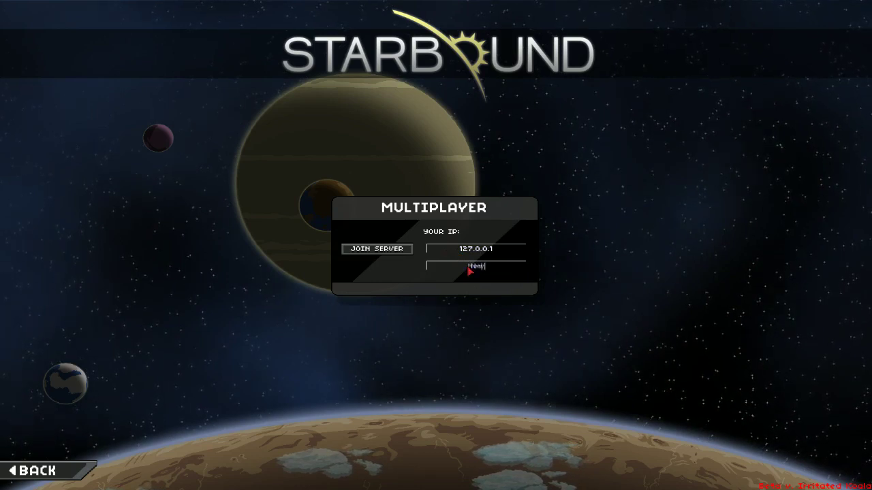
type("Password")
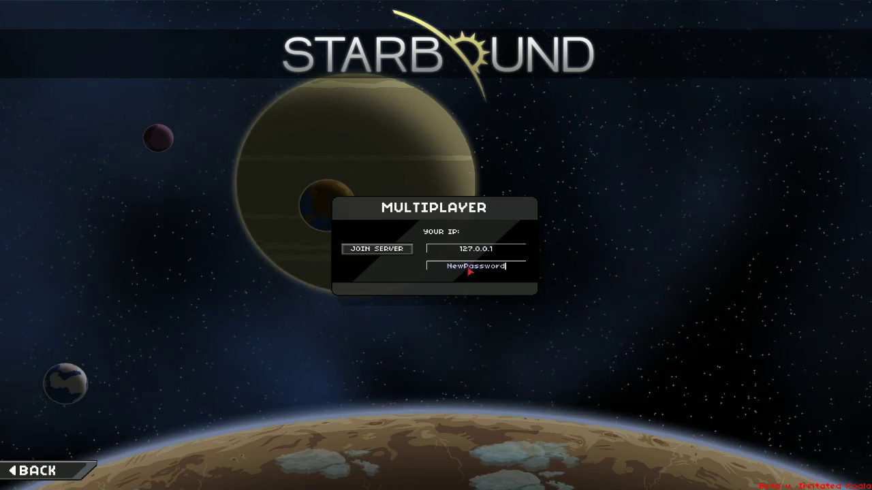
left_click(382, 254)
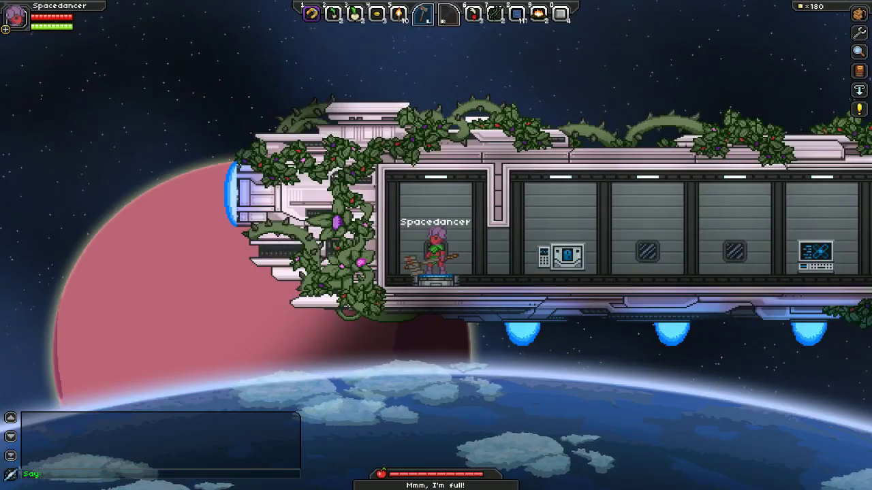
Walk the character to the right across the ship.
key("d")
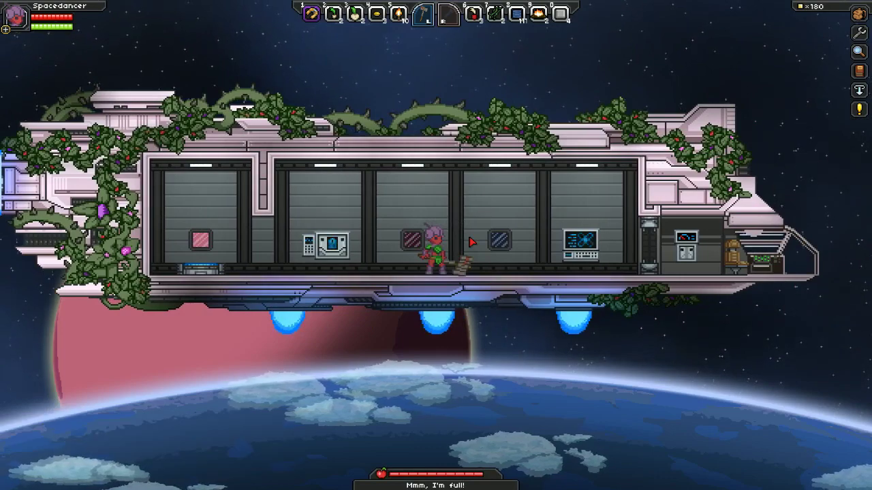
key("d")
key("d")
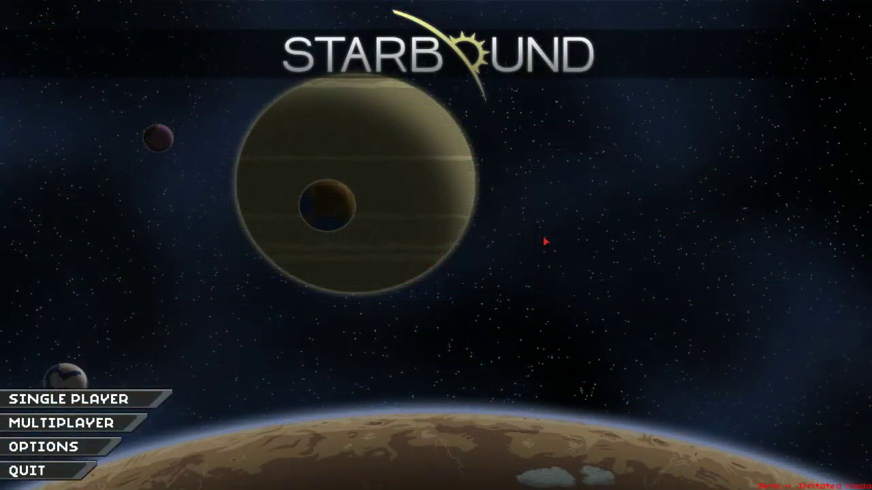